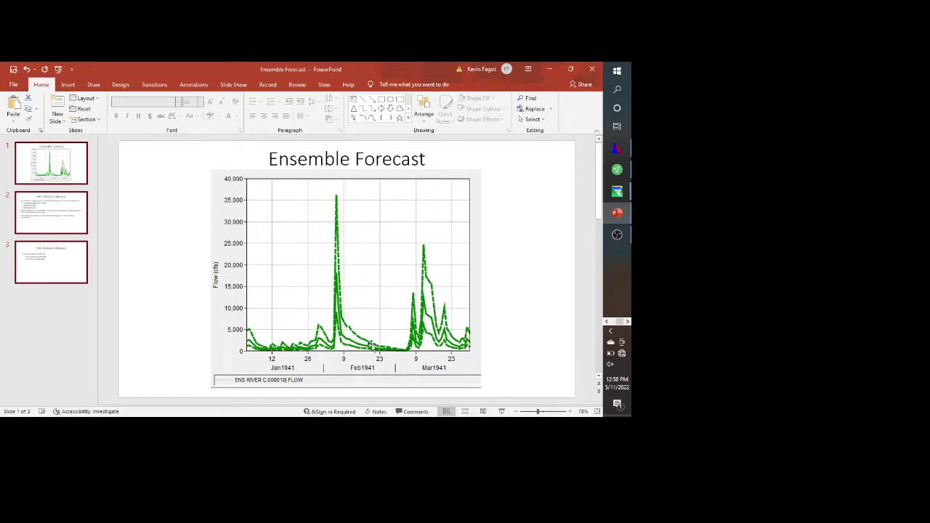
Step: Move between slides 2 and 1, then show slide 3 on copying CollectionUtilities.Jar into DSSVue's jar/ext folder
click(41, 215)
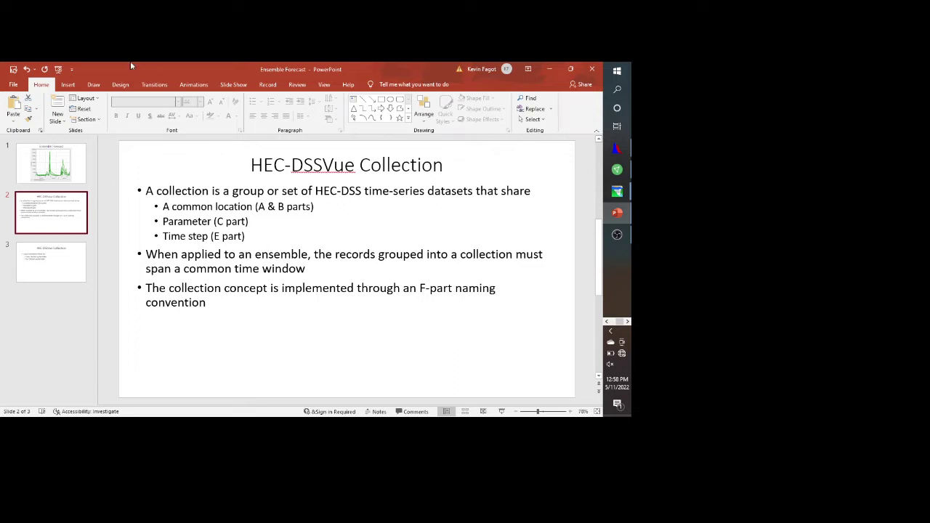
click(57, 170)
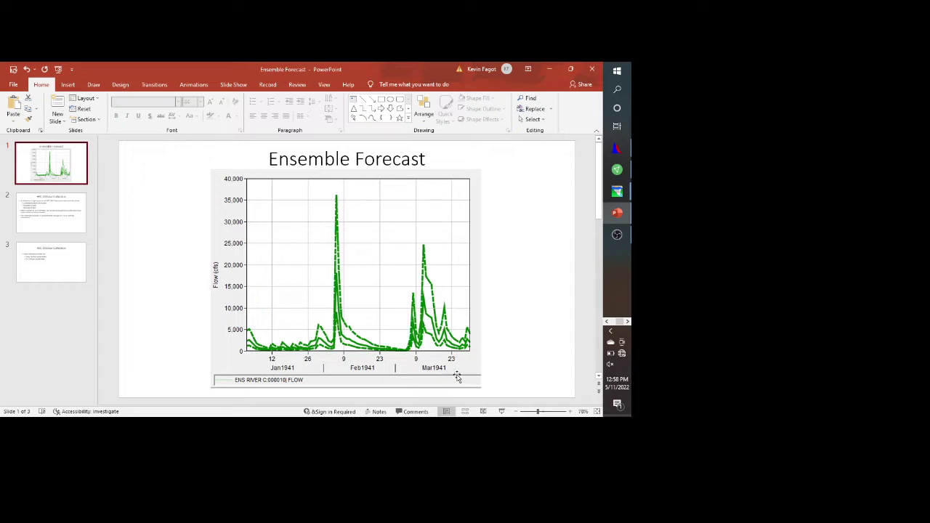
click(67, 224)
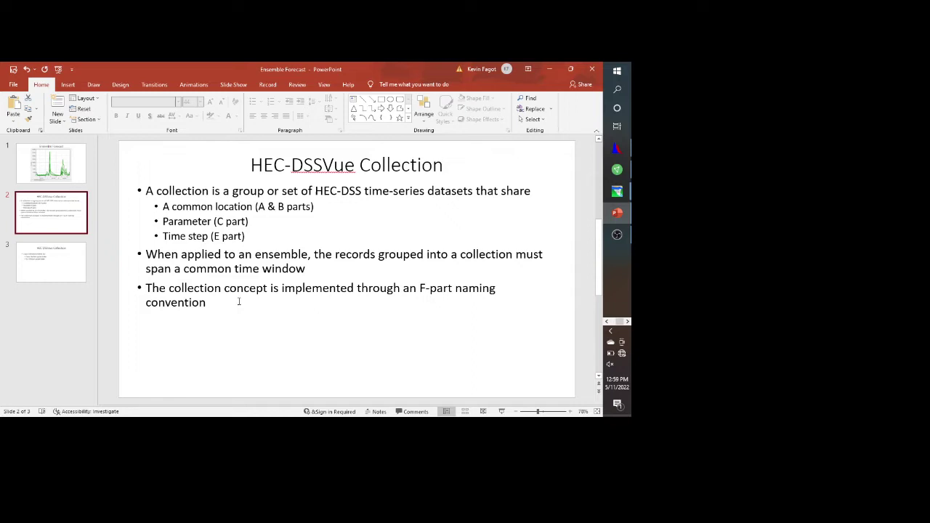
click(57, 268)
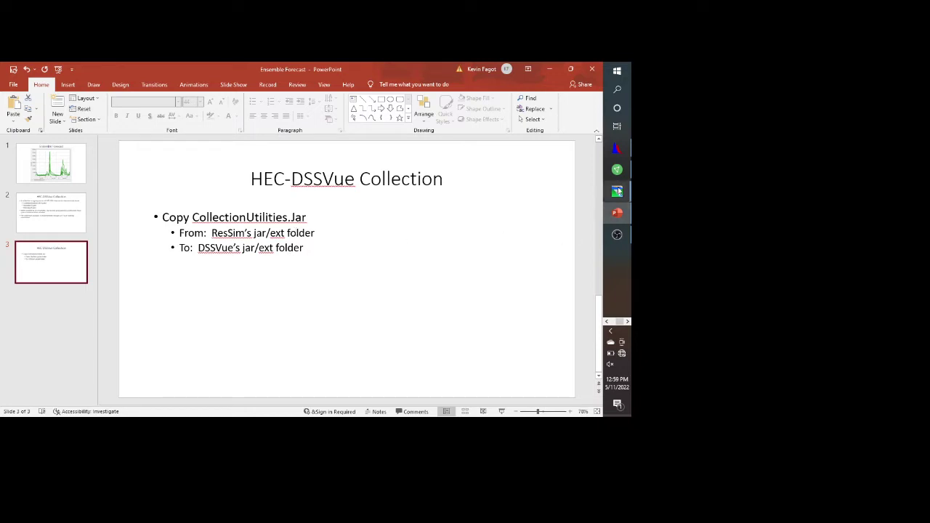
Step: Bring the 'ensemble flows' Excel workbook with flow columns 1, 2 and 3 to the front
scroll(622, 254, up, 5)
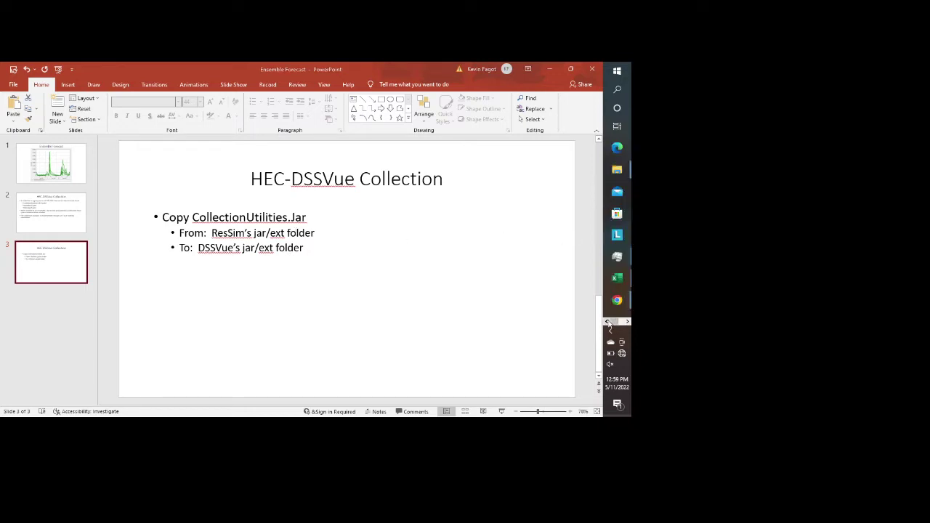
click(618, 276)
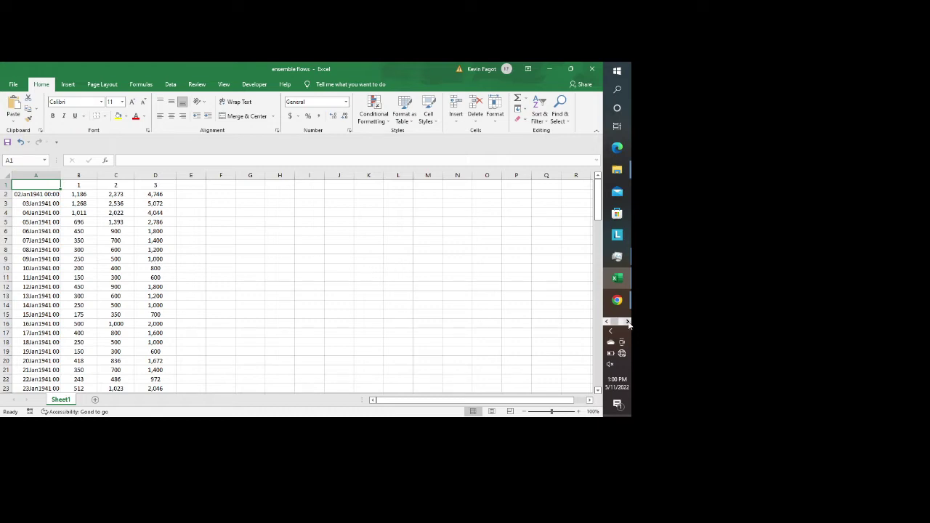
Step: Switch to HEC-DSSVue with ensemble flows.dss and its three FLOW records
click(628, 322)
click(617, 147)
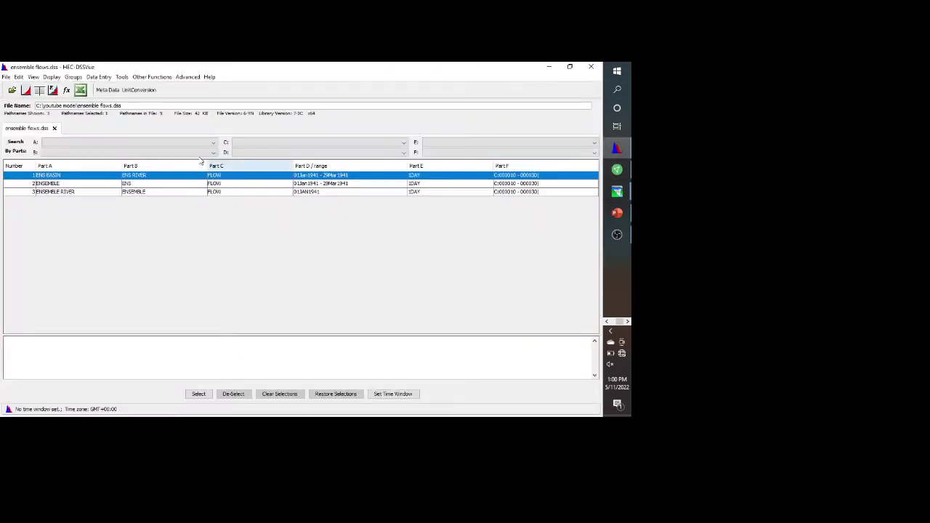
Step: Start an Excel import from Data Entry and open ensemble flows.xlsx
click(99, 78)
mouse_move(116, 123)
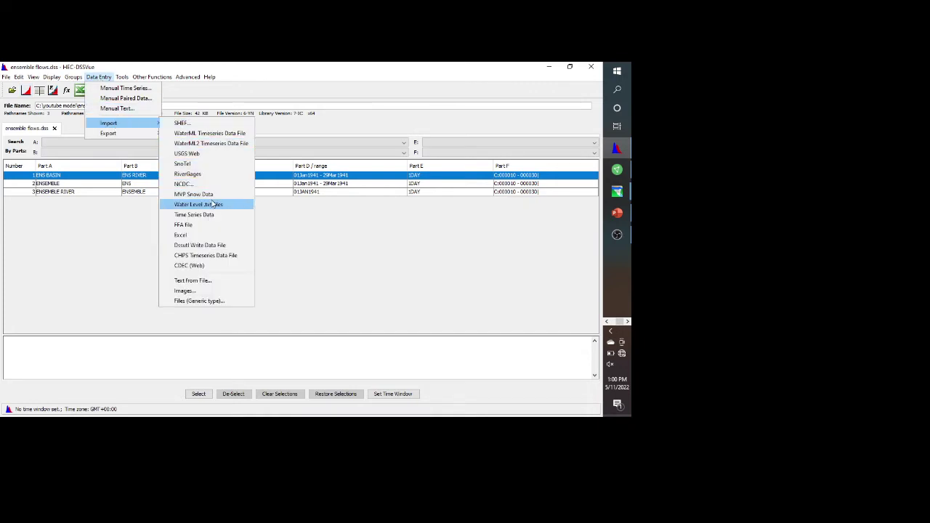
click(209, 236)
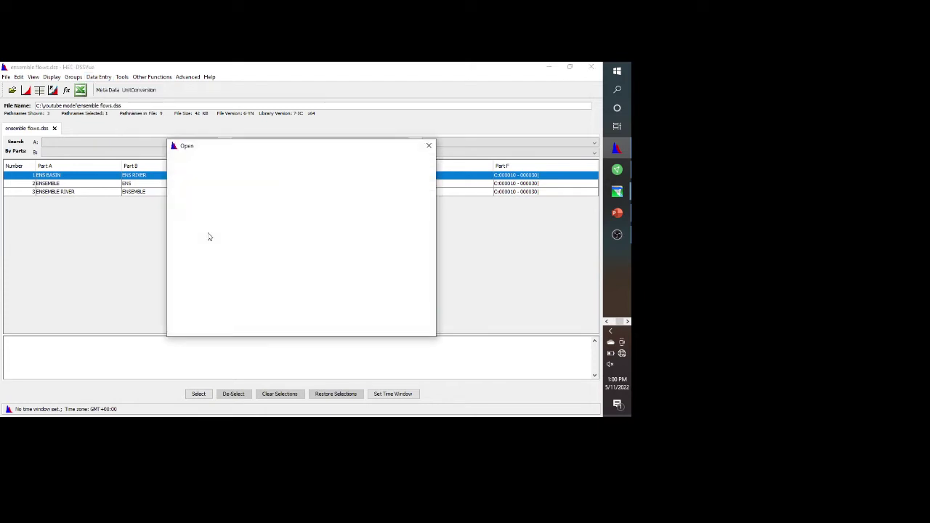
click(246, 200)
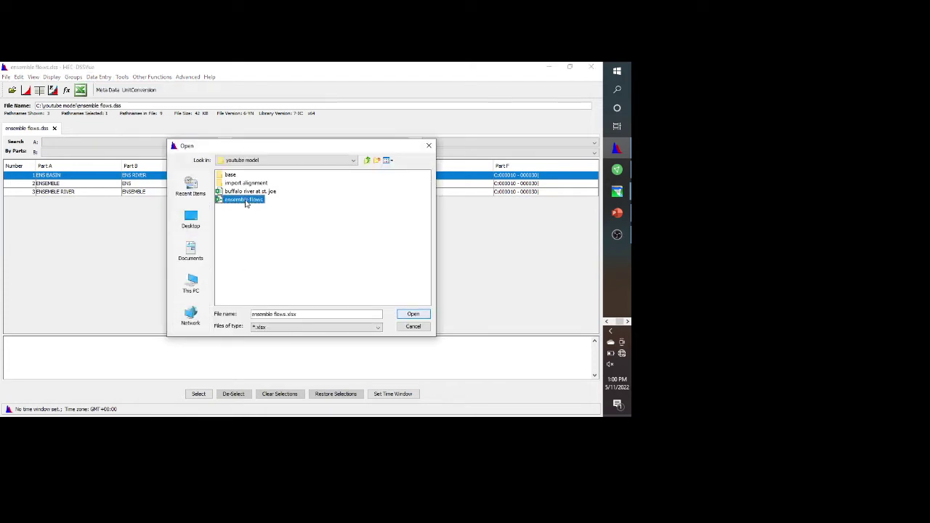
click(412, 314)
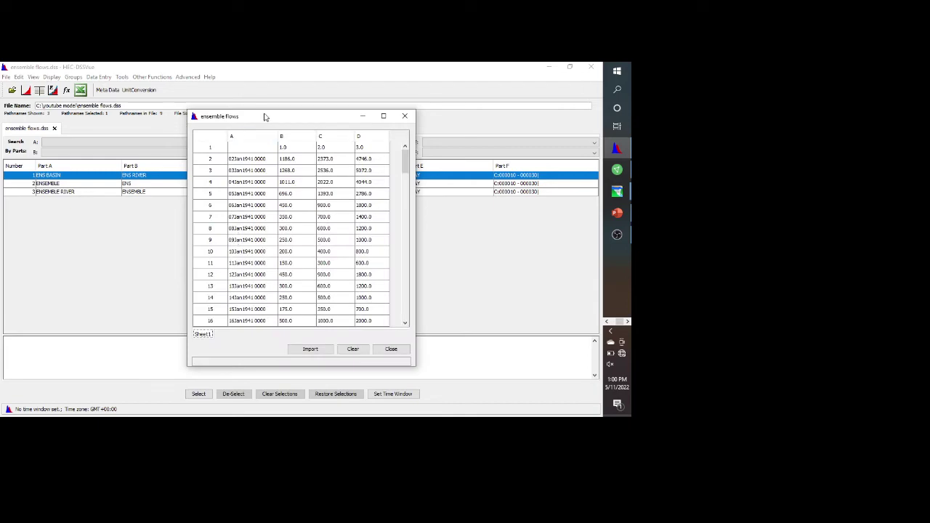
drag(264, 116, 210, 103)
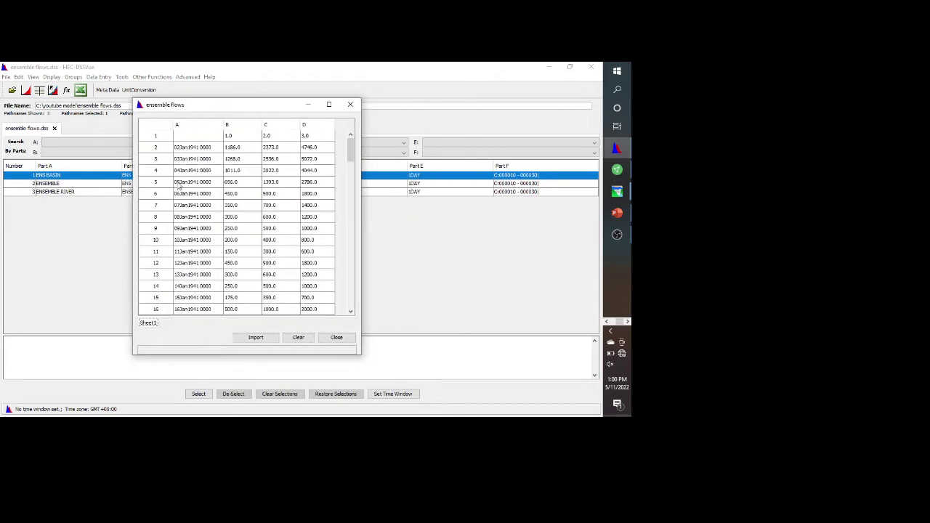
Step: Mark column A as Date and Time and row 1 as Part F, then select all data columns
right_click(195, 128)
mouse_move(213, 148)
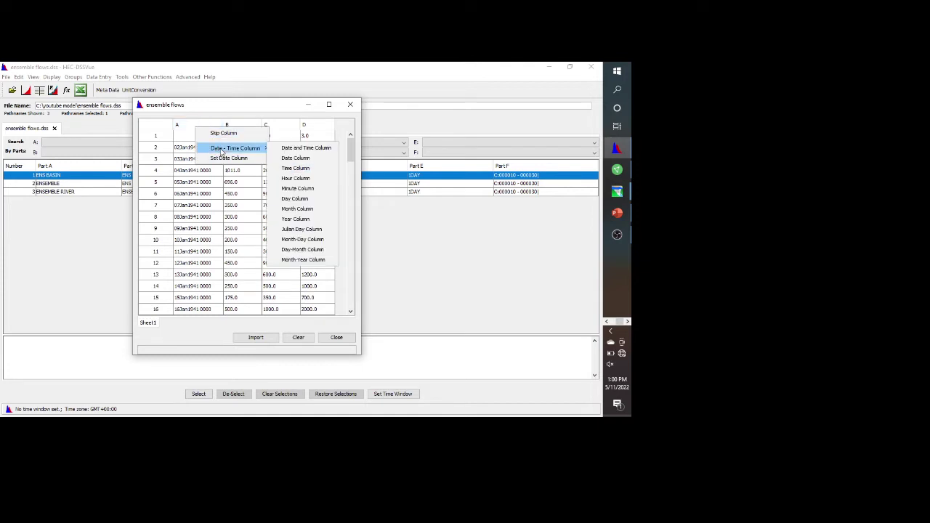
click(293, 148)
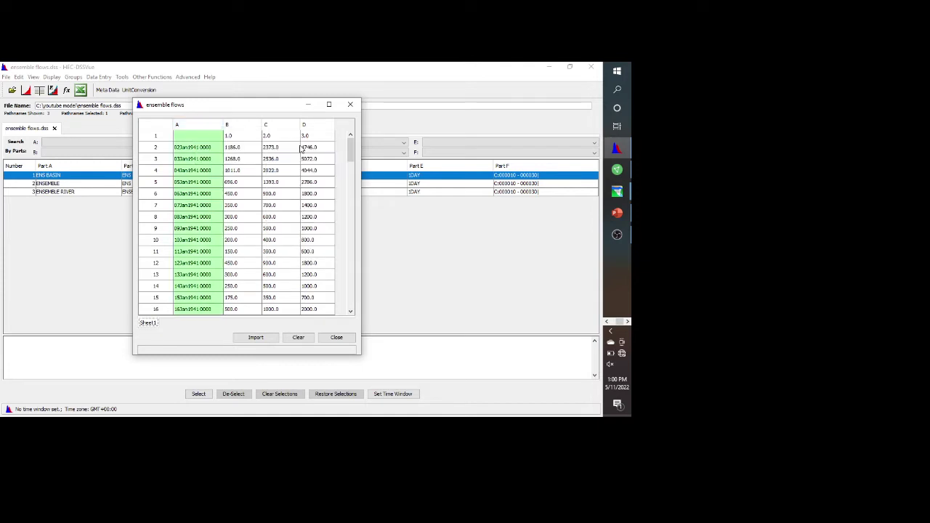
click(156, 138)
right_click(168, 138)
mouse_move(193, 159)
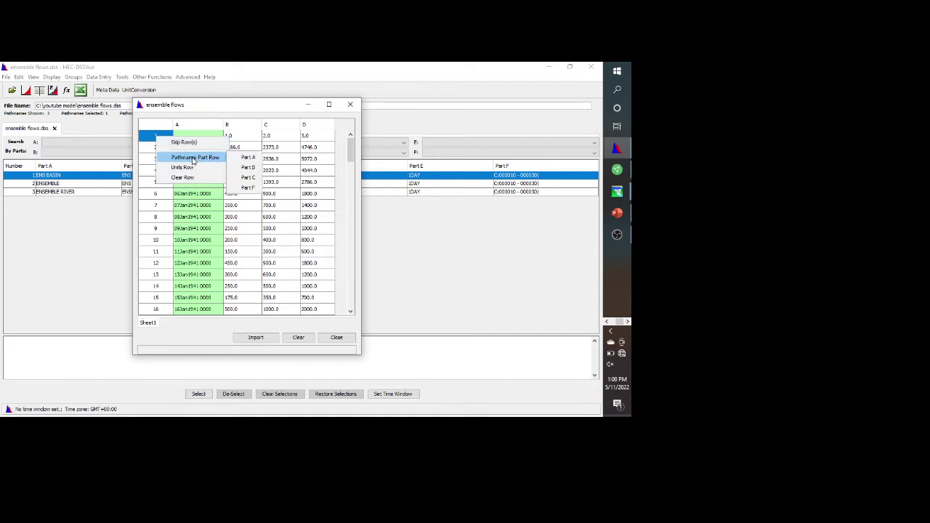
click(248, 189)
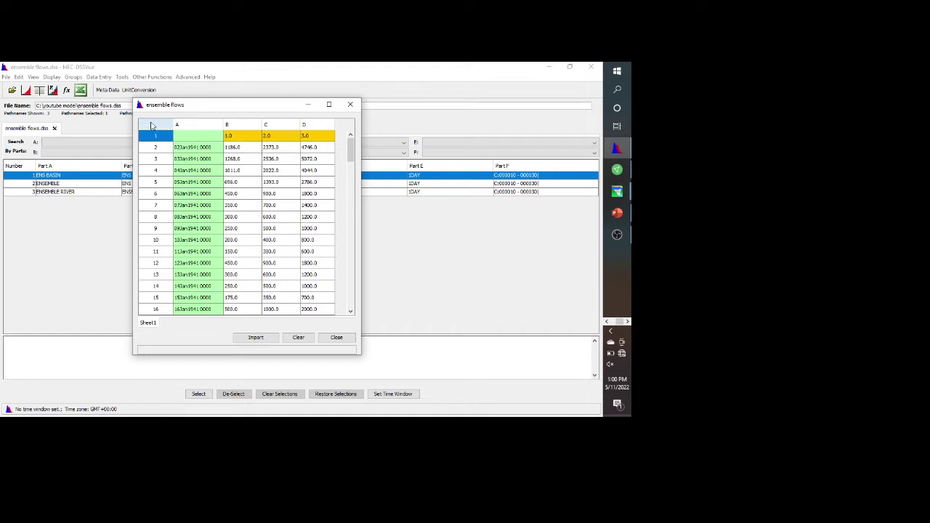
right_click(151, 126)
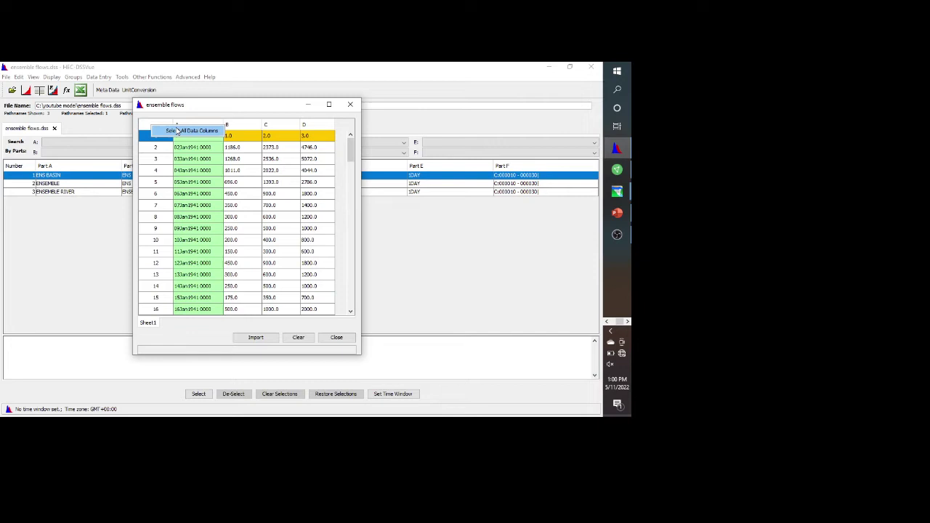
click(183, 131)
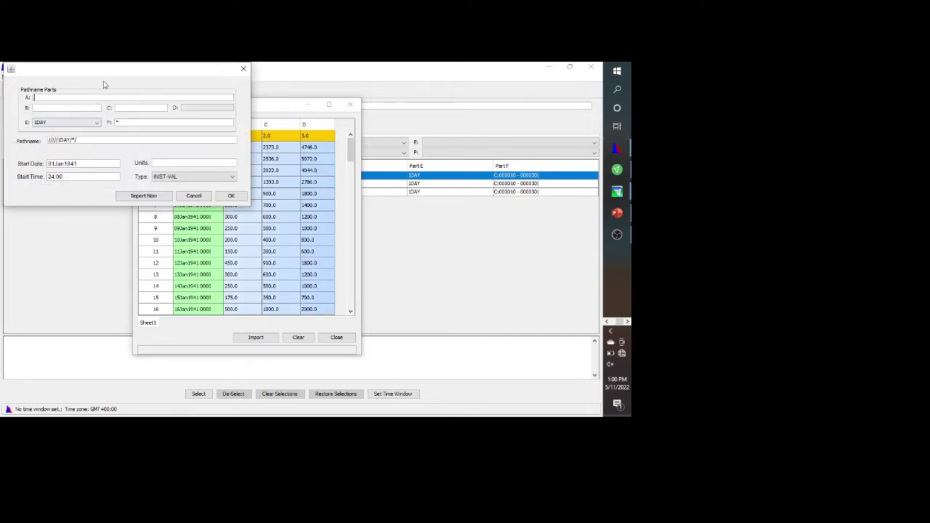
Step: Enter pathname parts A 'ens youtube', B 'ens river', C 'flow' and import the three series
drag(118, 68, 425, 216)
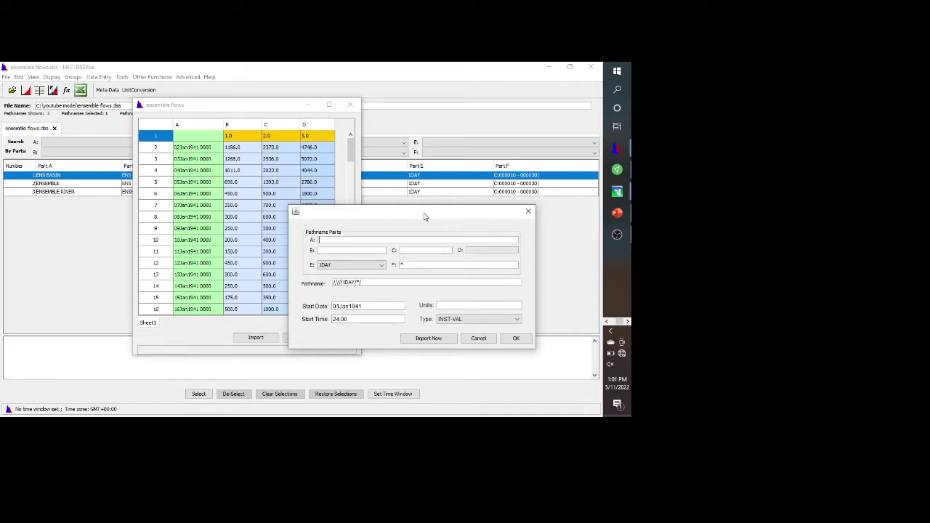
text(ens youtube)
key(Tab)
key(Tab)
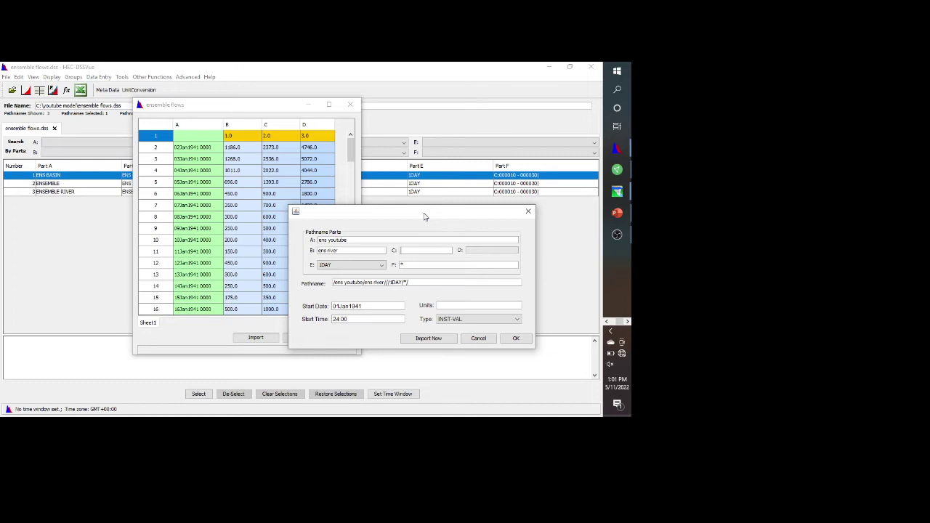
text(low)
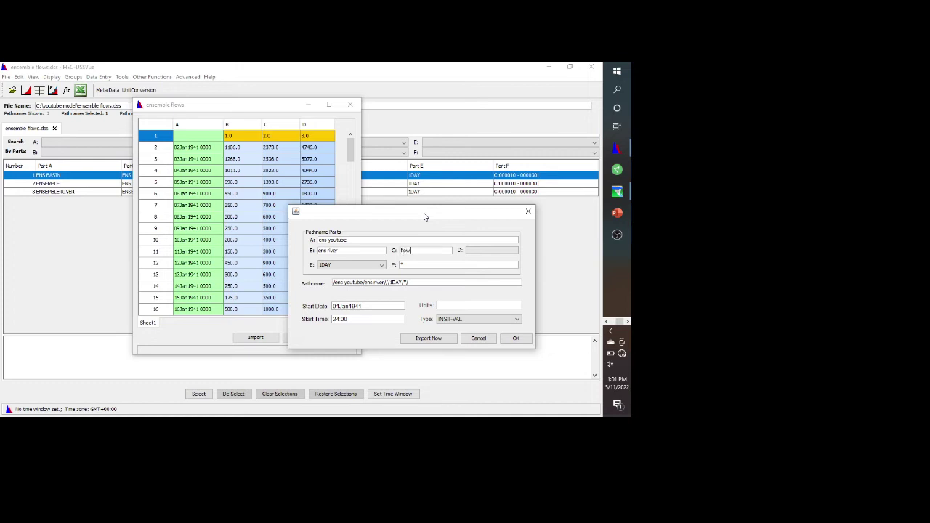
click(430, 339)
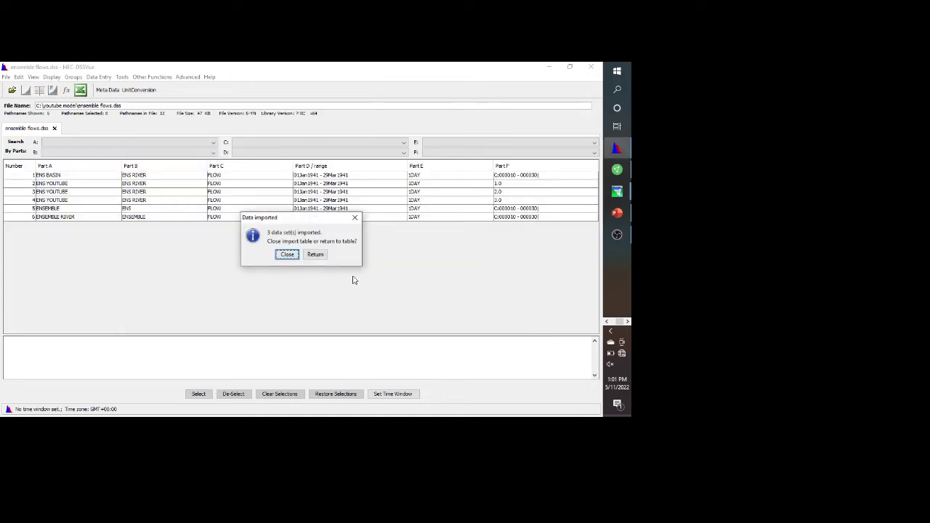
click(287, 256)
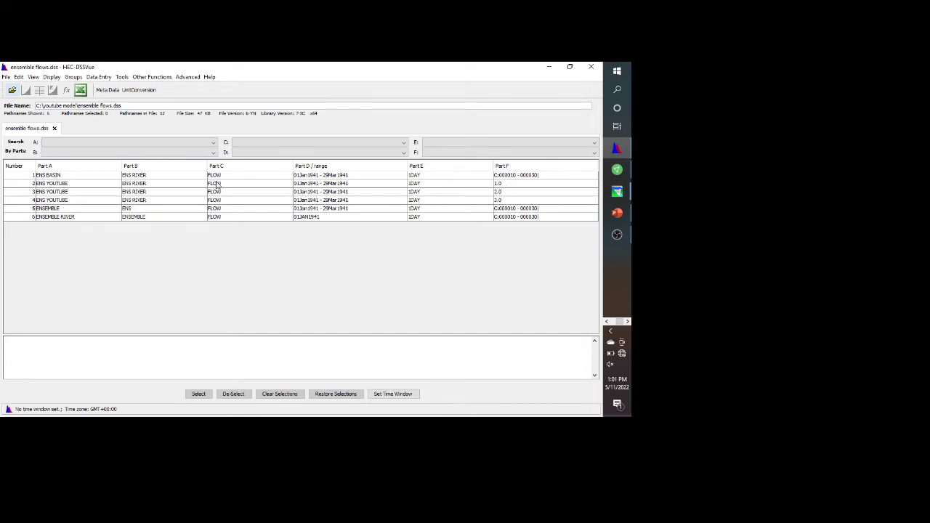
click(217, 185)
click(26, 90)
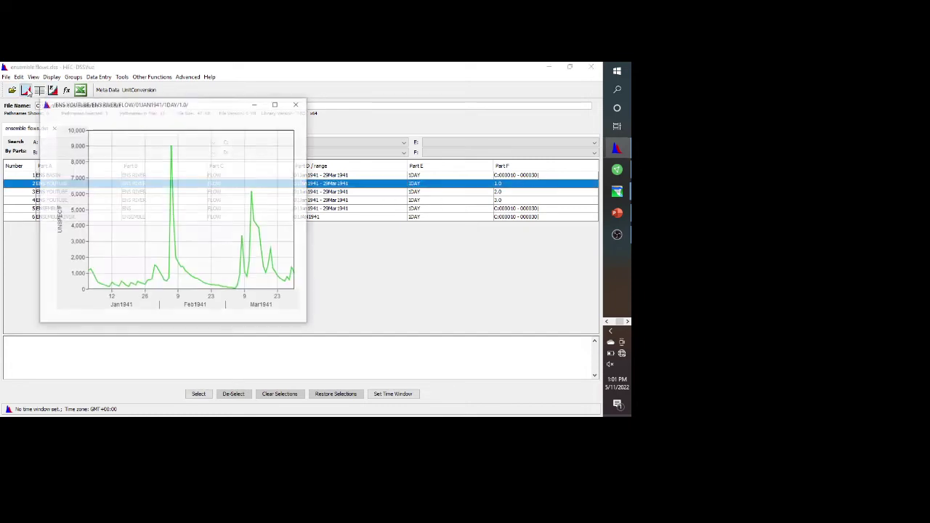
click(298, 103)
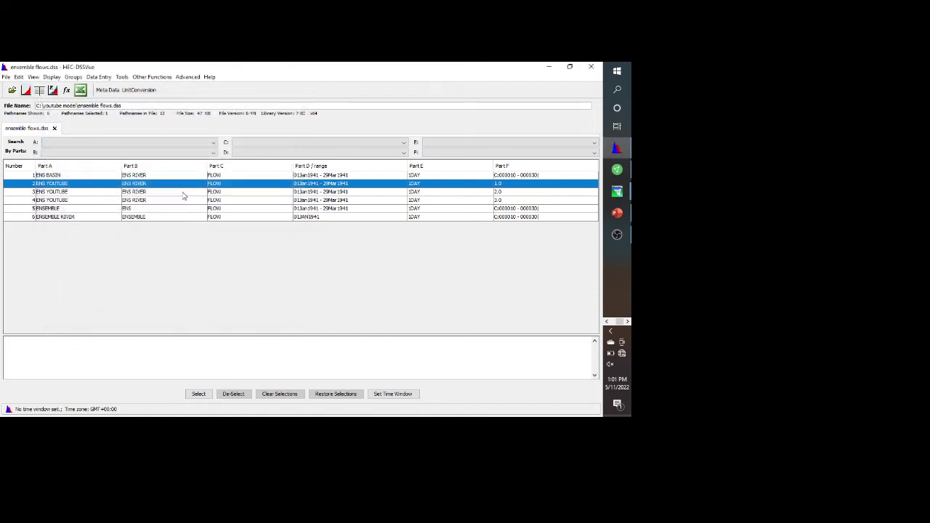
ctrl+click(142, 192)
Step: Build a collection from members 1.0–3.0 using the numeric F part, then plot the new record
ctrl+click(142, 200)
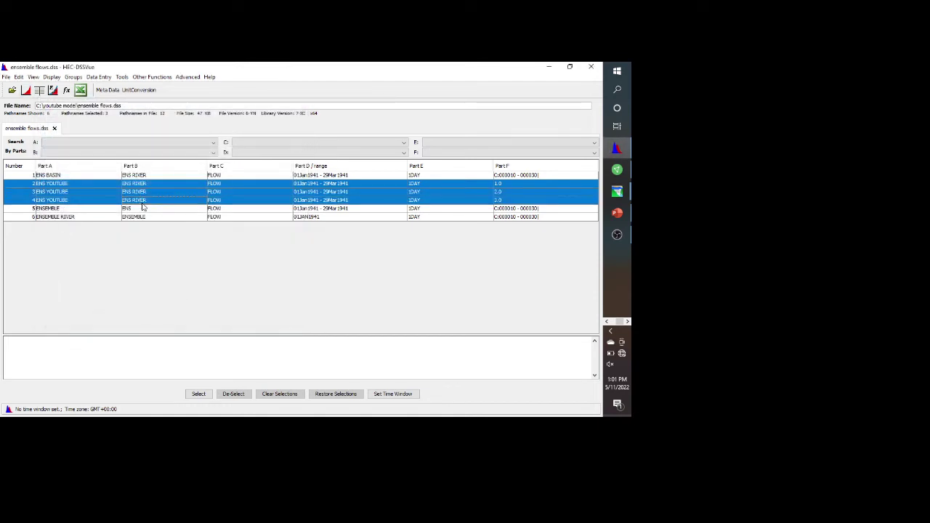
click(152, 77)
click(152, 77)
click(152, 77)
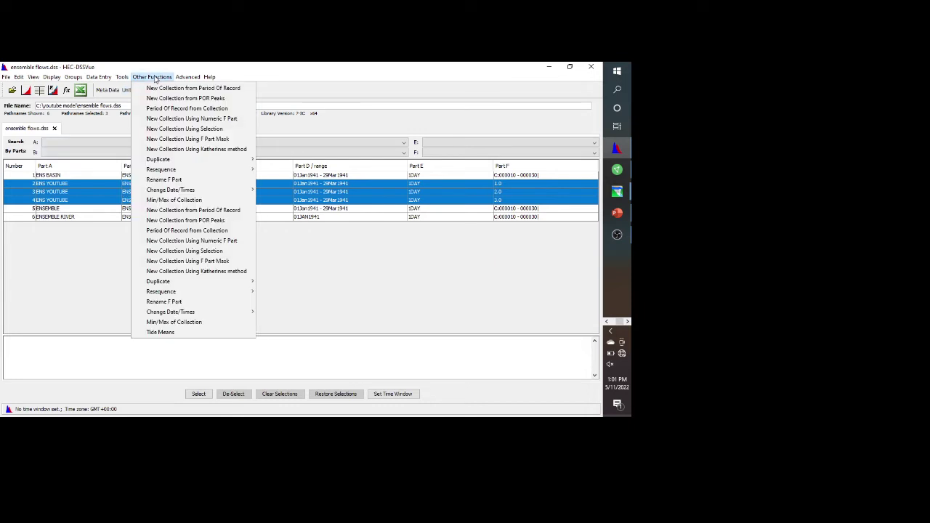
click(173, 120)
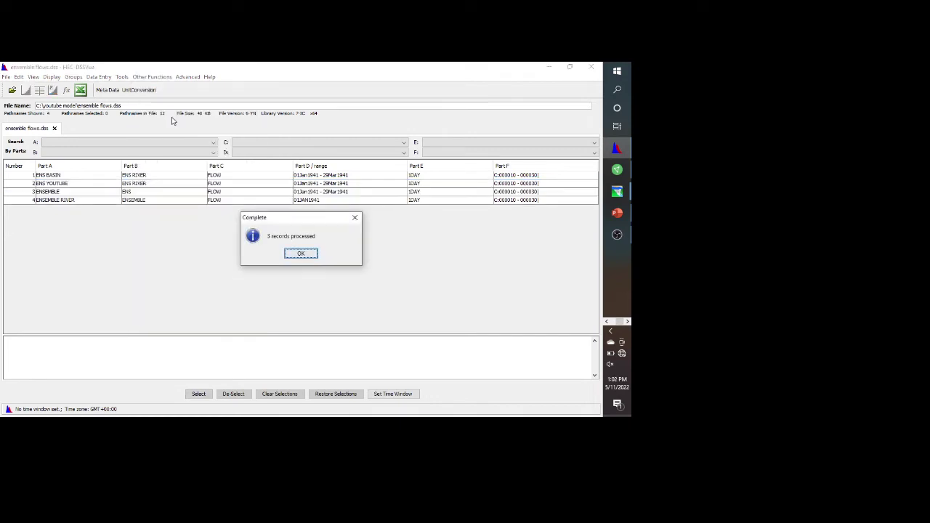
click(302, 254)
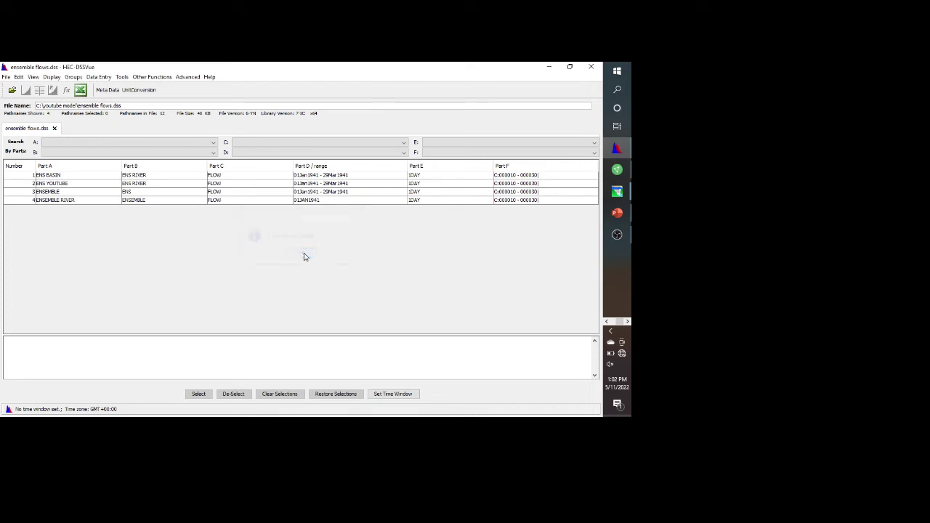
click(93, 184)
click(27, 91)
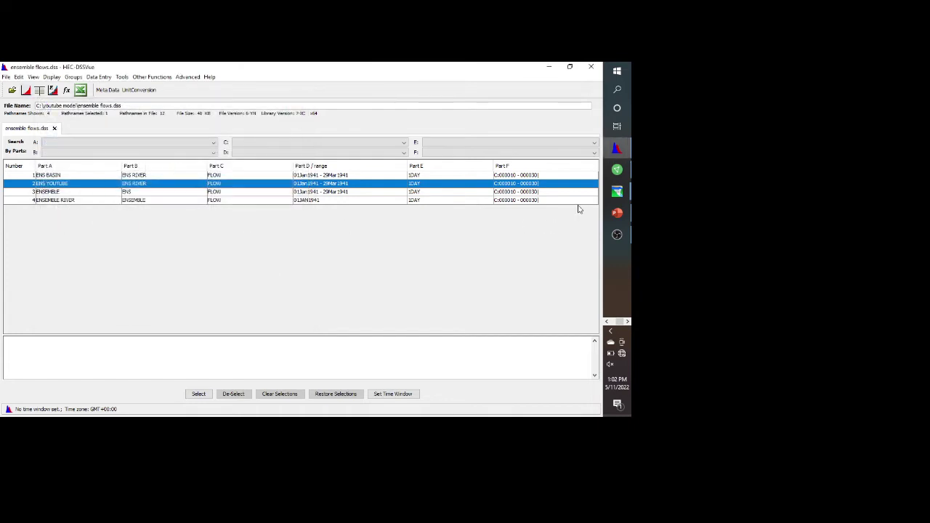
Step: Bring up the Sample_Model Simulation window showing 'ens simulation' and its 'ens test' alternative
mouse_move(618, 192)
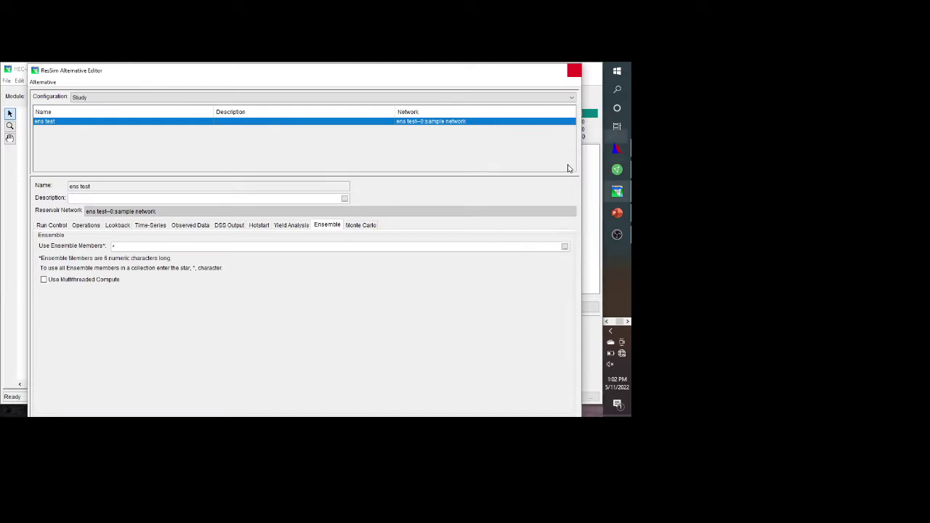
click(567, 163)
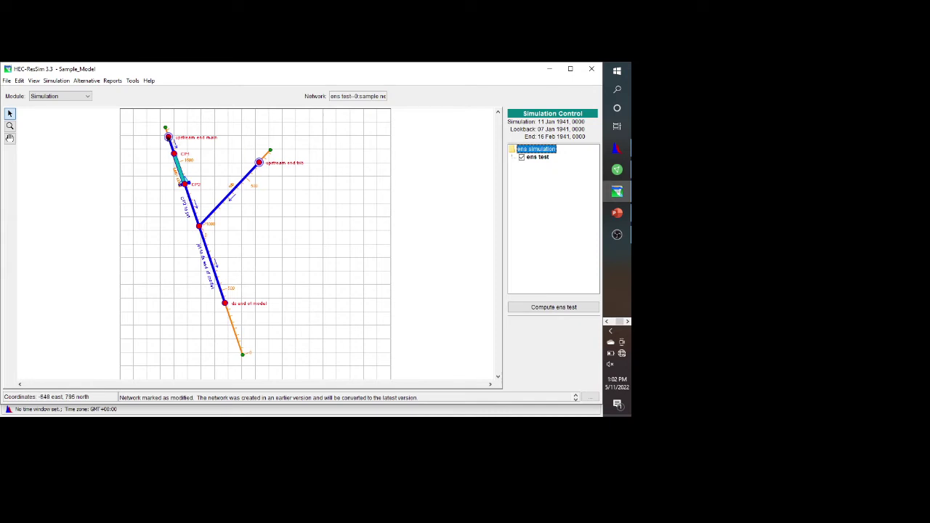
mouse_move(169, 139)
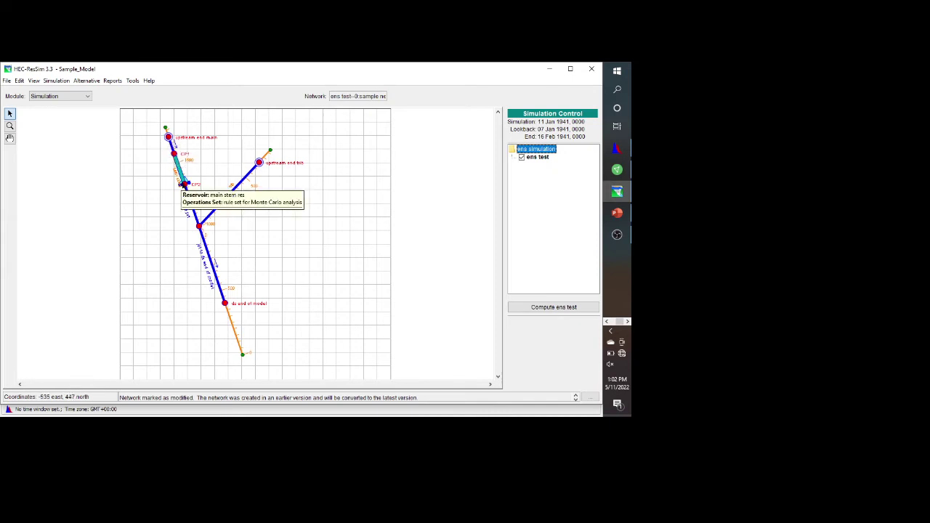
mouse_move(260, 165)
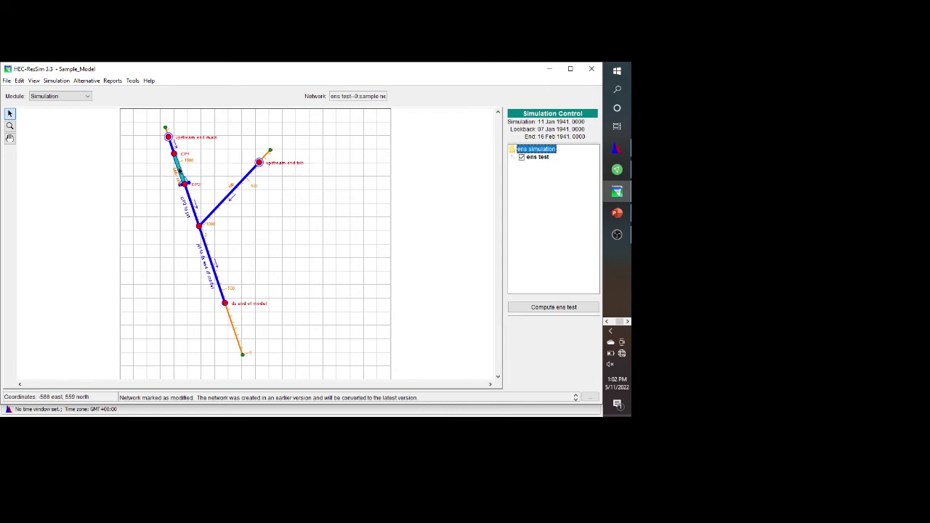
mouse_move(179, 172)
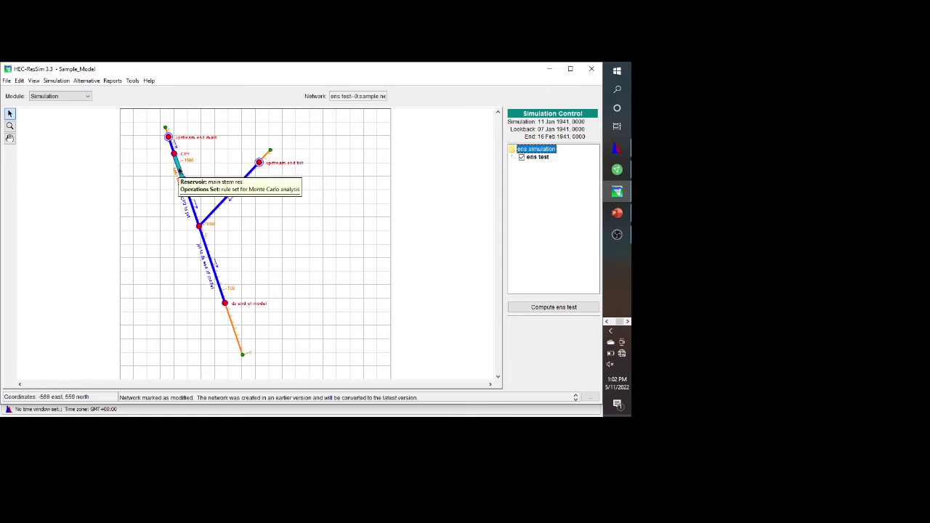
Step: Edit 'ens test', reviewing Run Control, Operations, Lookback and Time-Series inputs mapped to ENSEMBLE RIVER records
click(90, 81)
click(92, 90)
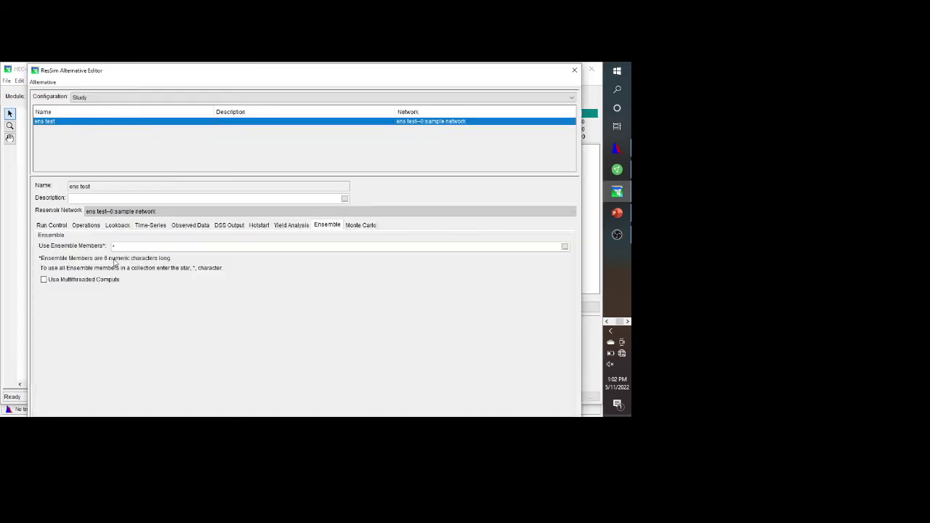
click(51, 226)
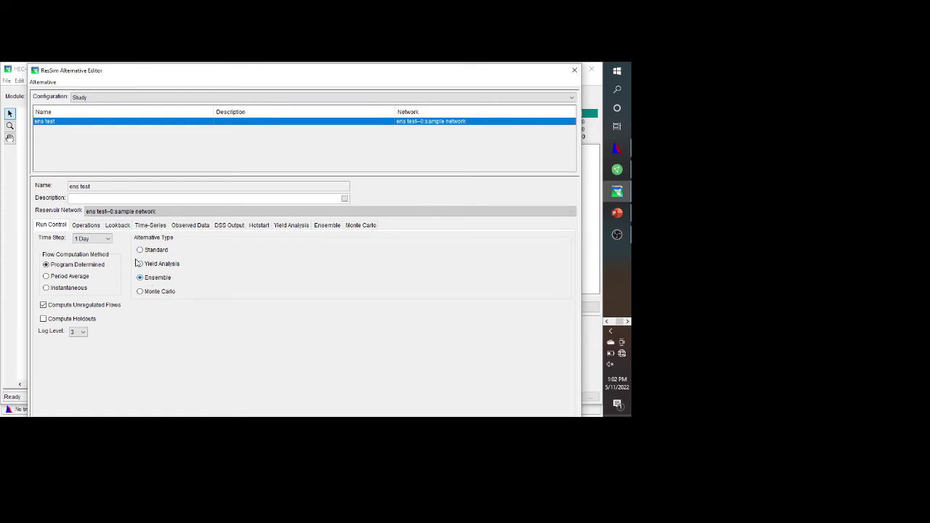
click(90, 226)
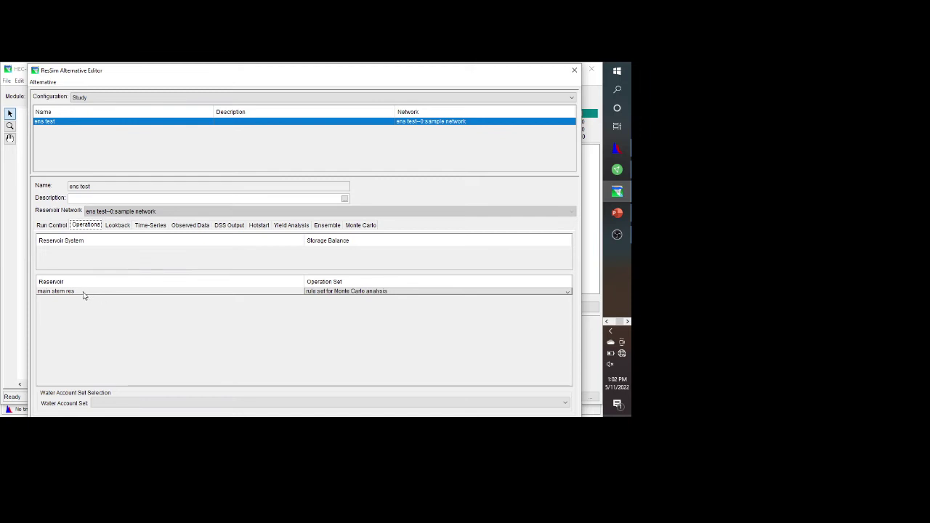
click(118, 225)
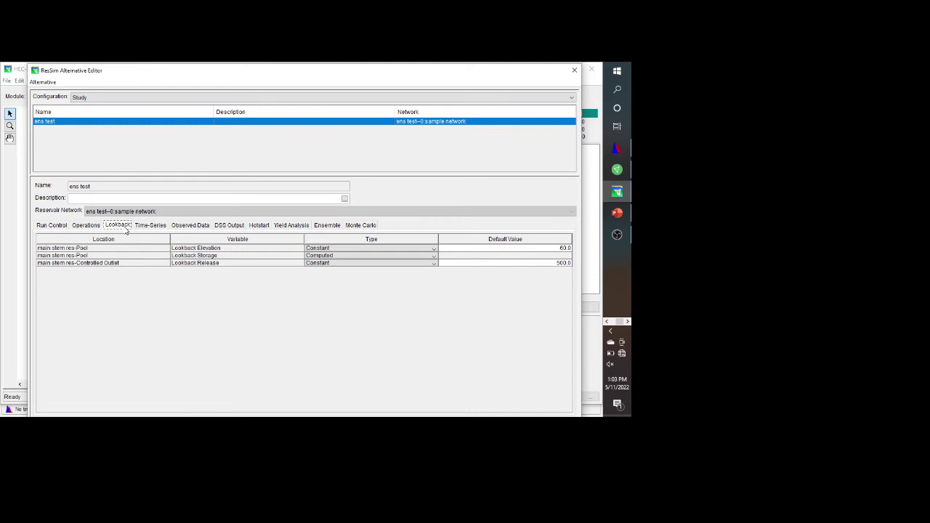
click(151, 226)
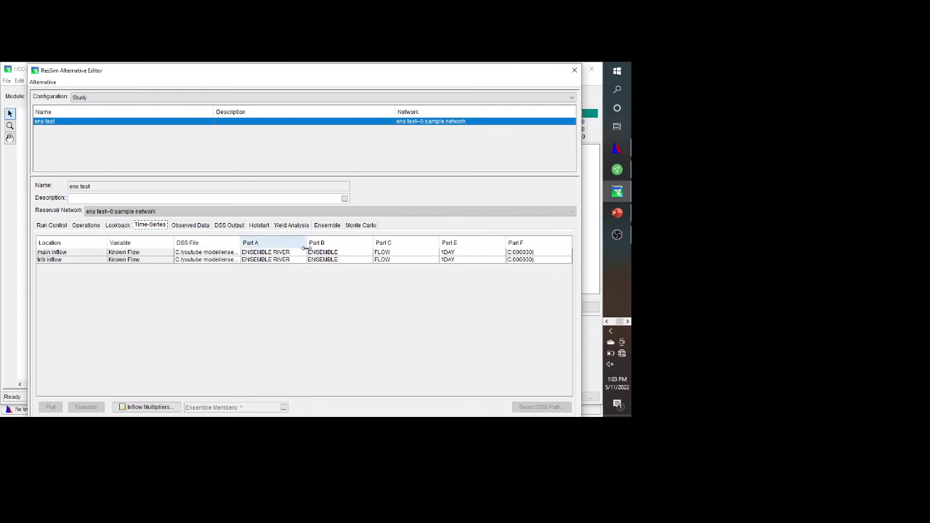
Step: Assign the ENS YOUTUBE ensemble collection to the main inflow time series
click(269, 252)
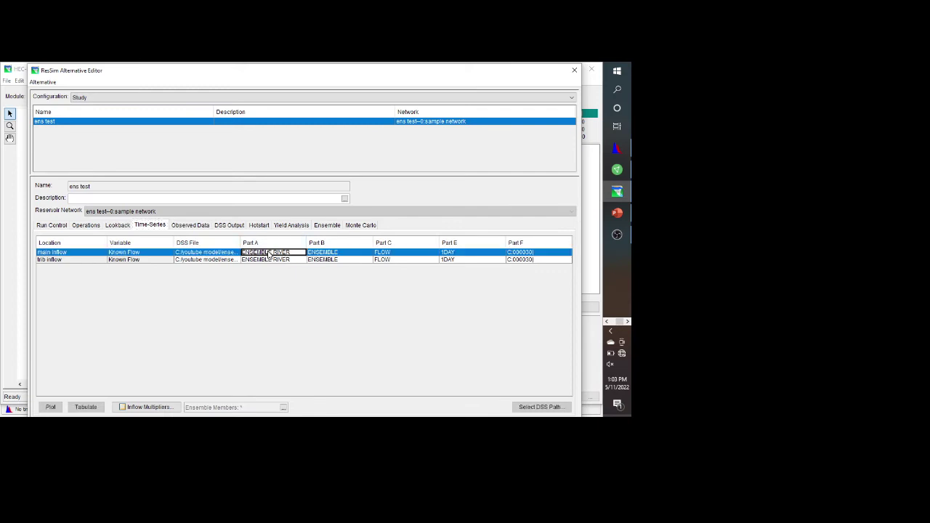
click(536, 409)
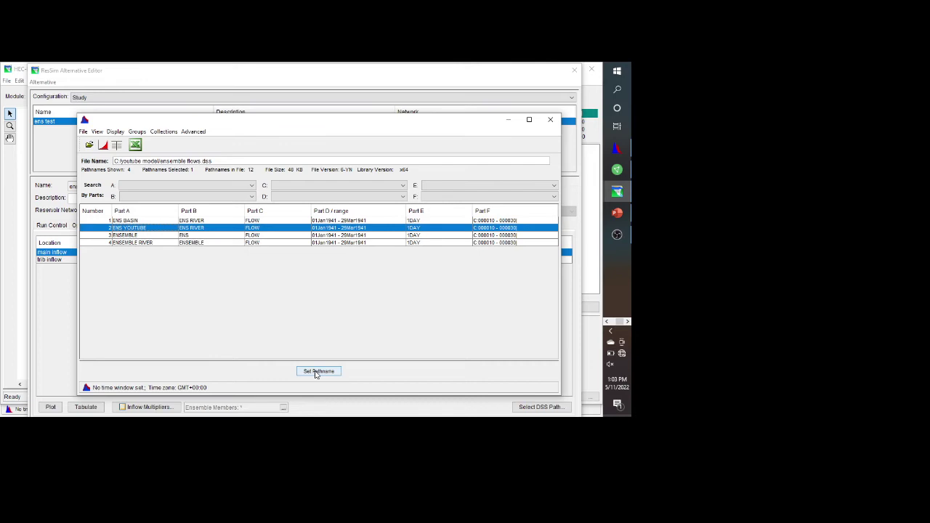
click(317, 372)
drag(380, 120, 347, 331)
Step: Assign the same collection to trib inflow and confirm Use Ensemble Members is '*'
click(233, 260)
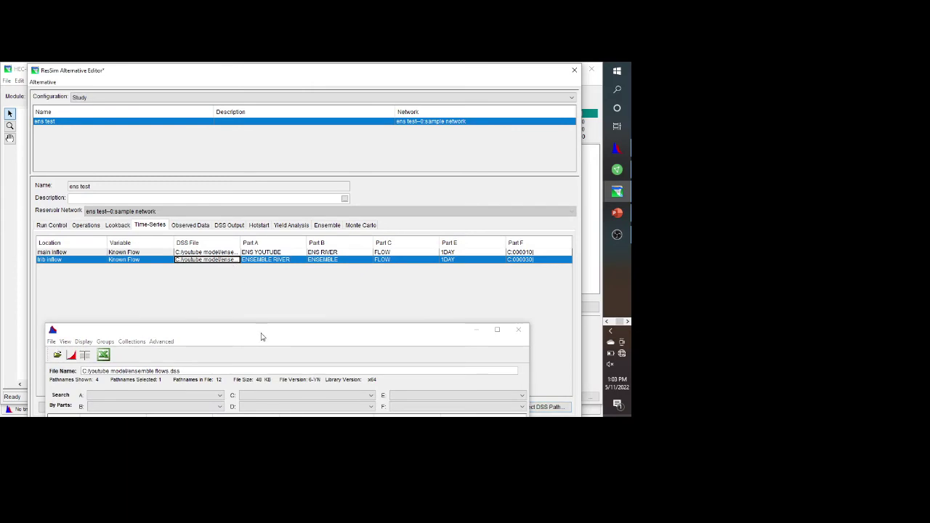
drag(259, 335, 287, 101)
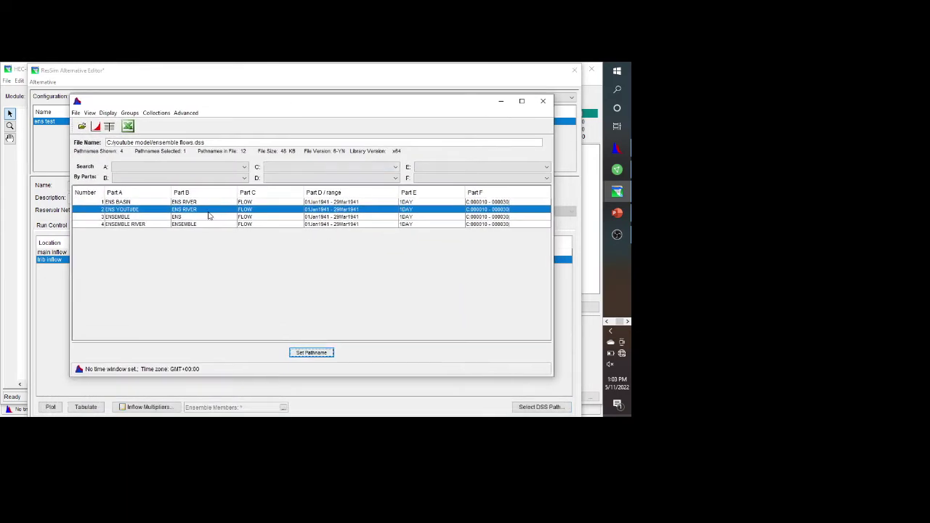
click(321, 354)
click(545, 101)
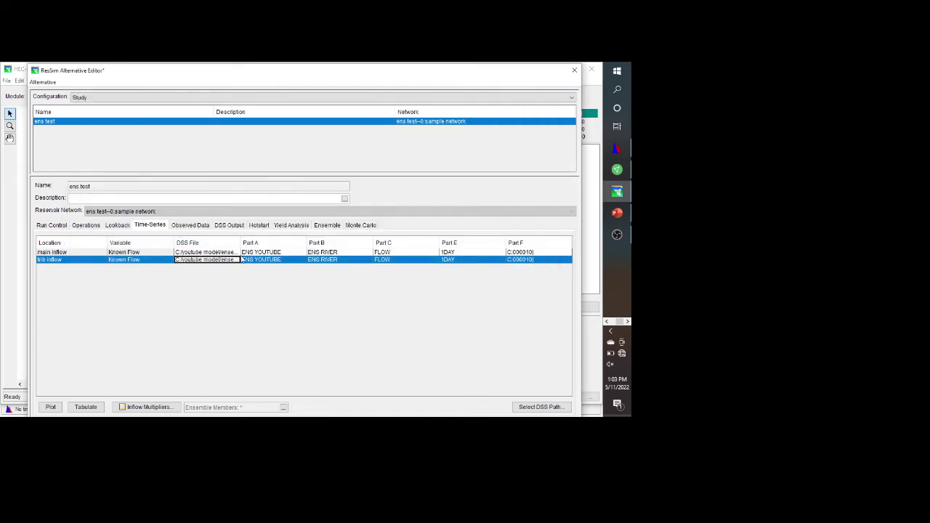
click(328, 225)
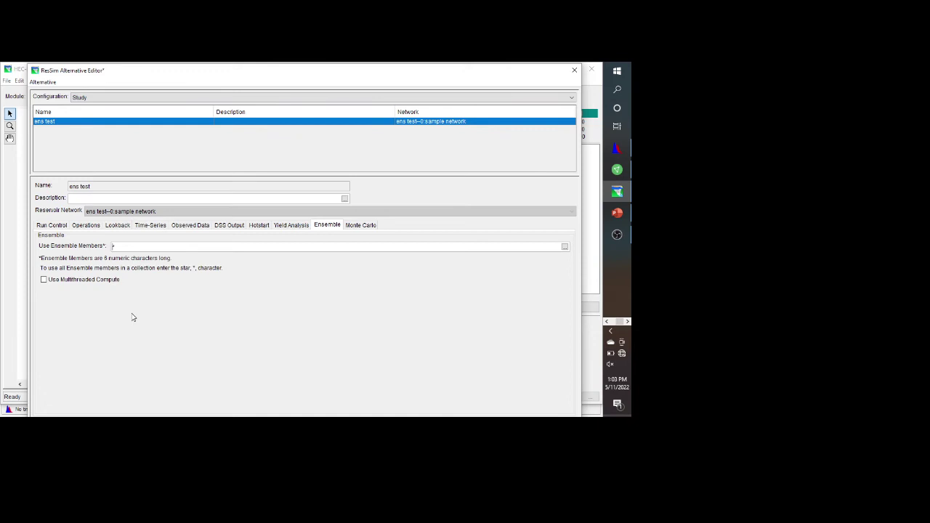
Step: Close the editor without saving, then compute the 'ens test' alternative to completion
click(575, 71)
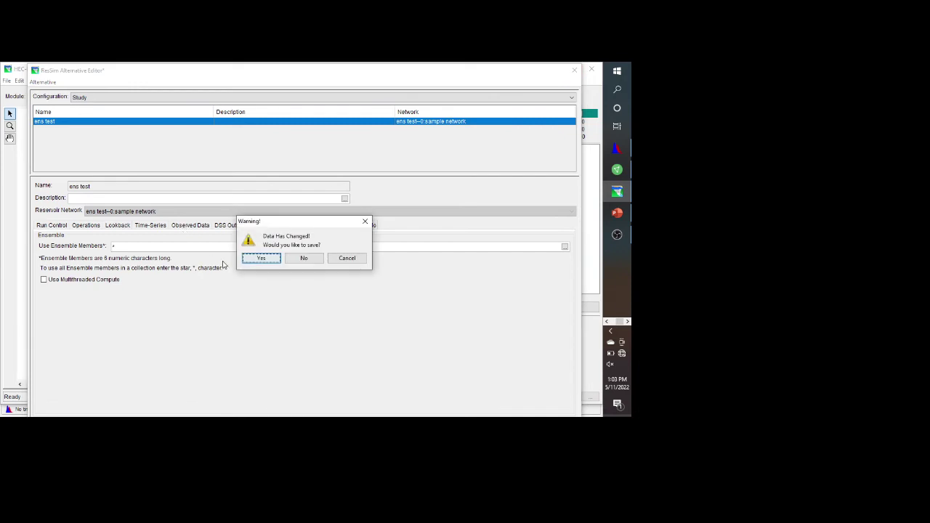
click(306, 258)
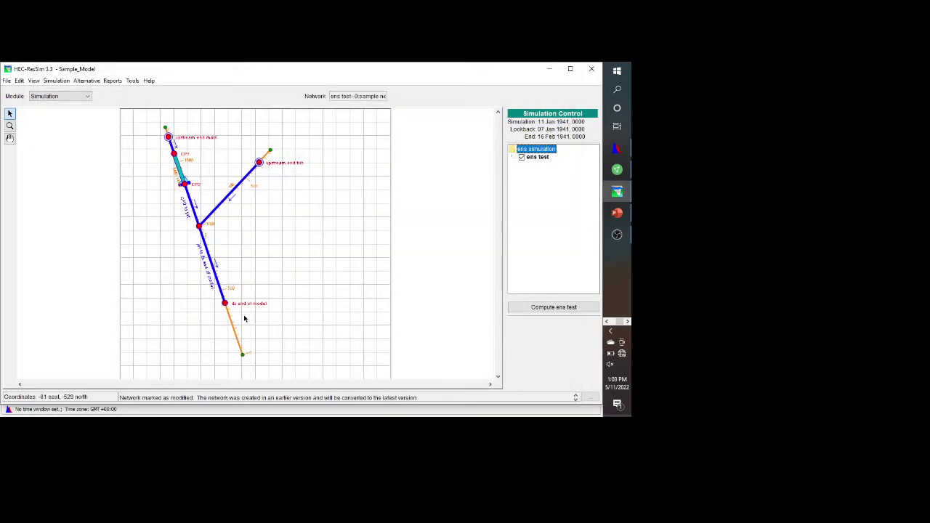
click(546, 158)
click(545, 307)
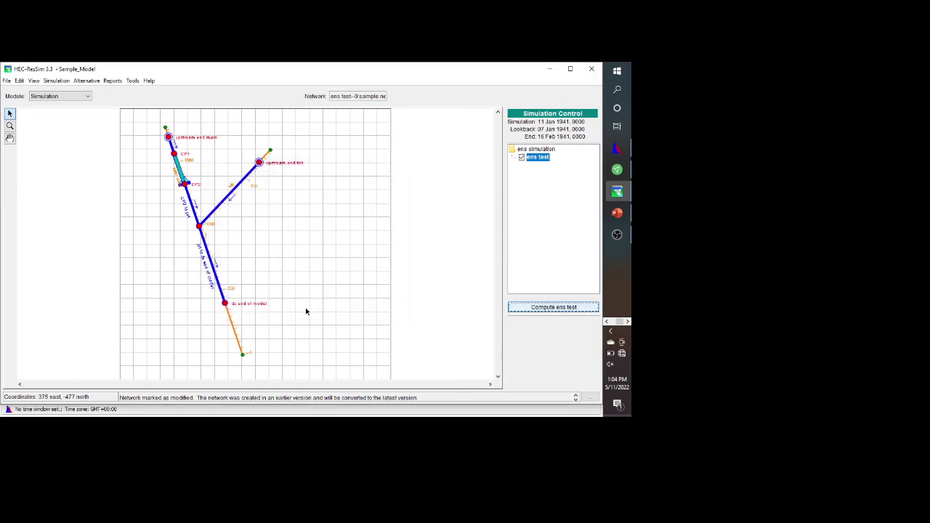
click(306, 312)
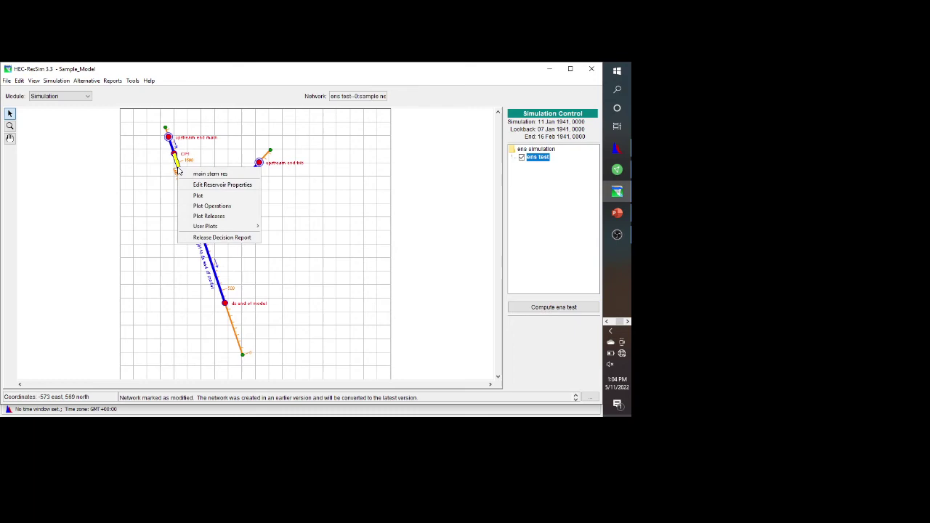
Step: Open the main stem res plot and widen its window on both sides
click(203, 196)
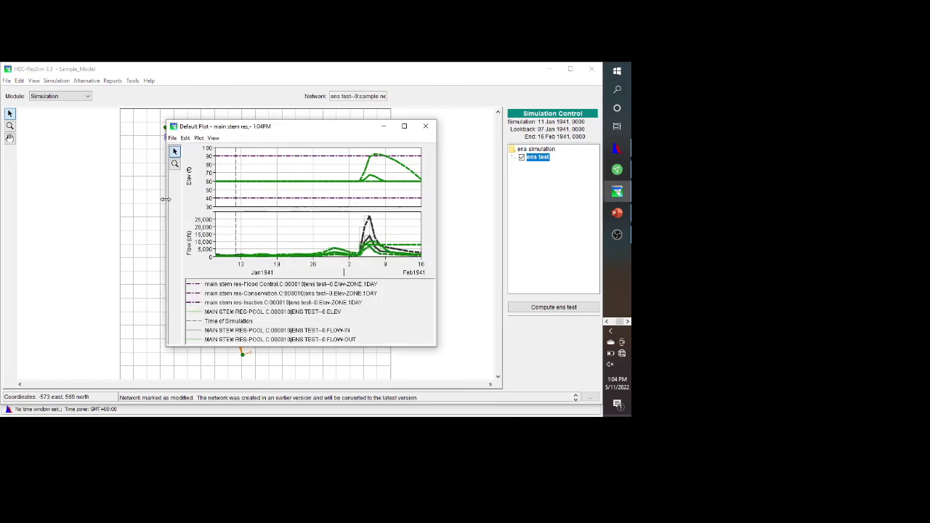
drag(165, 198, 62, 199)
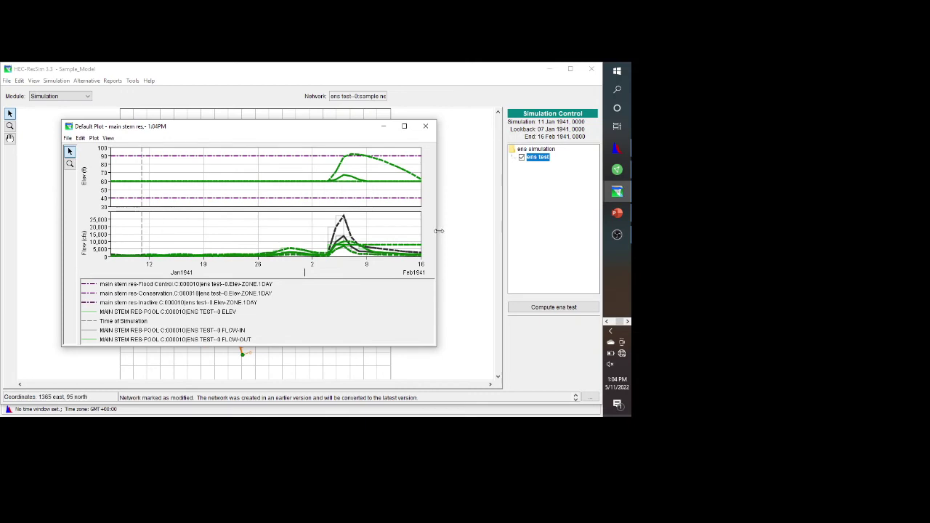
drag(439, 230, 535, 233)
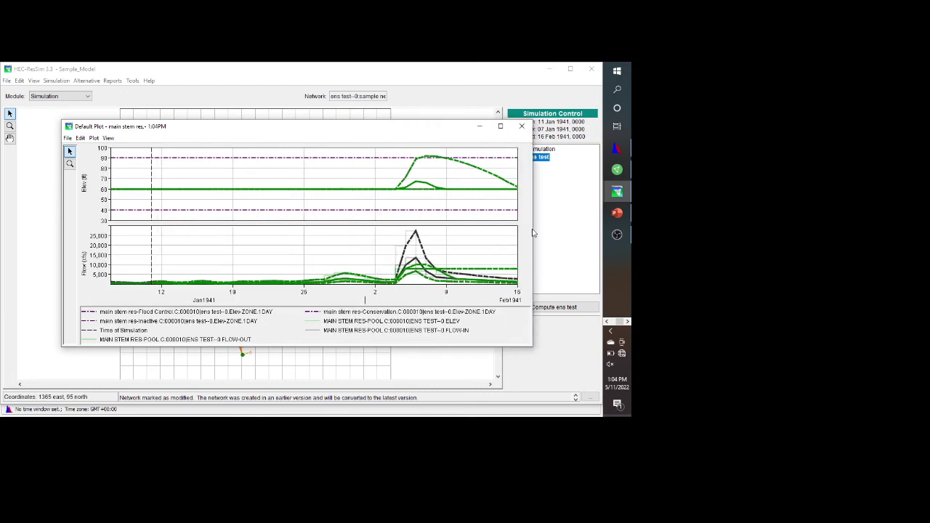
click(303, 116)
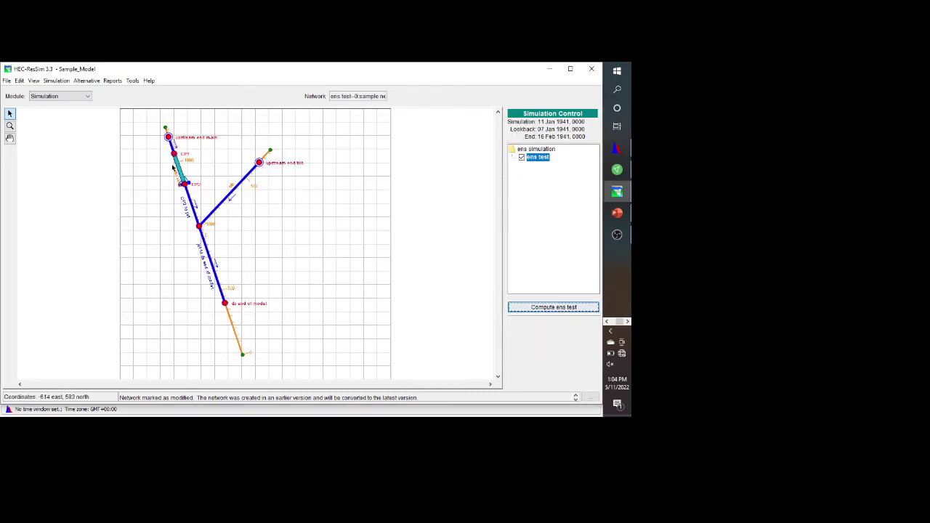
Step: Review the main stem res ensemble elevation and flow traces maximized, then close the plot
right_click(181, 175)
click(199, 193)
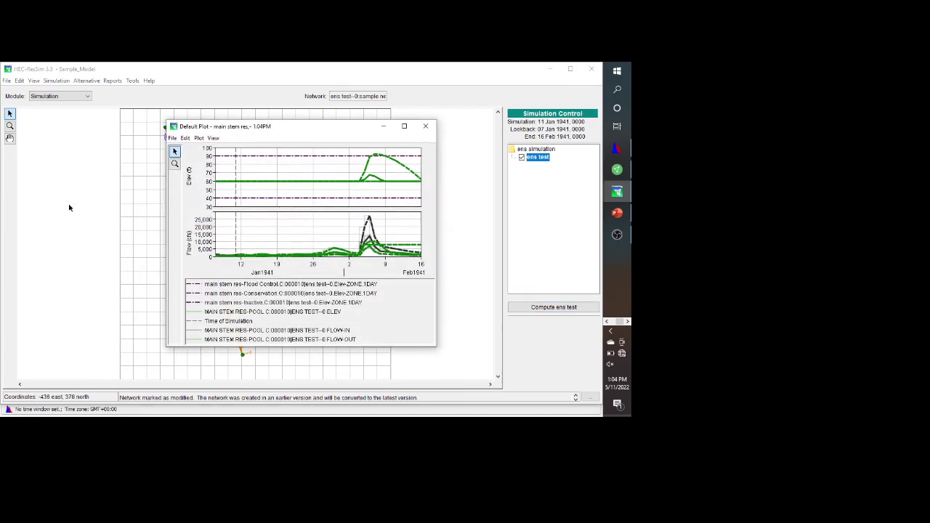
click(404, 126)
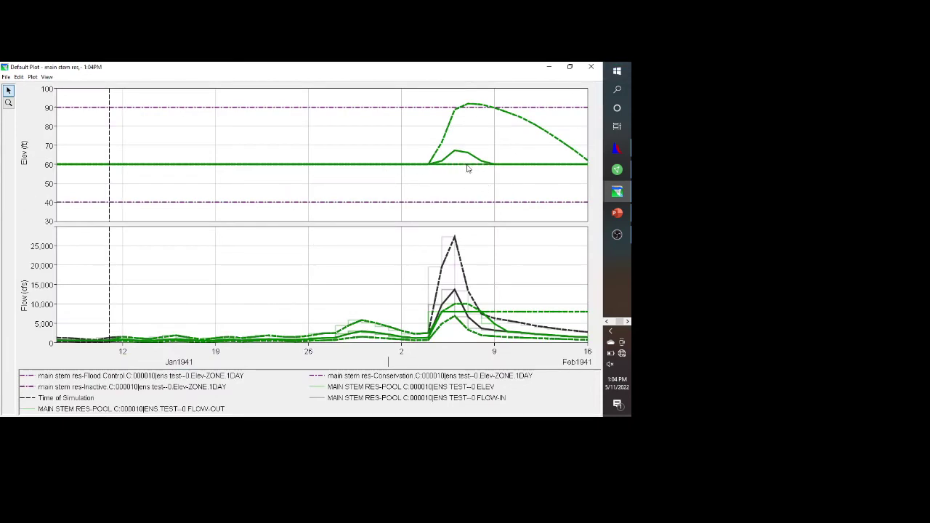
mouse_move(469, 168)
mouse_move(569, 148)
click(592, 68)
click(113, 81)
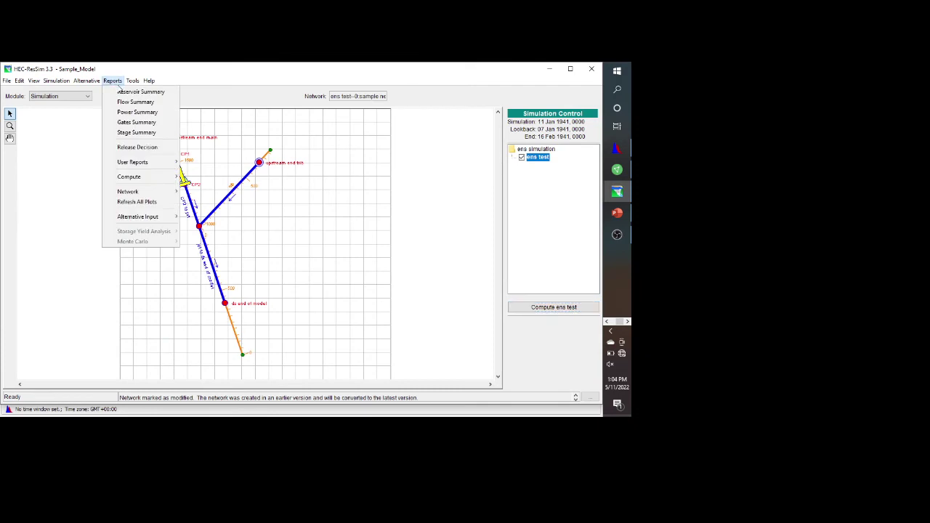
Step: Open the Reservoir Summary report and set its collection run to ensemble member 000010
click(121, 93)
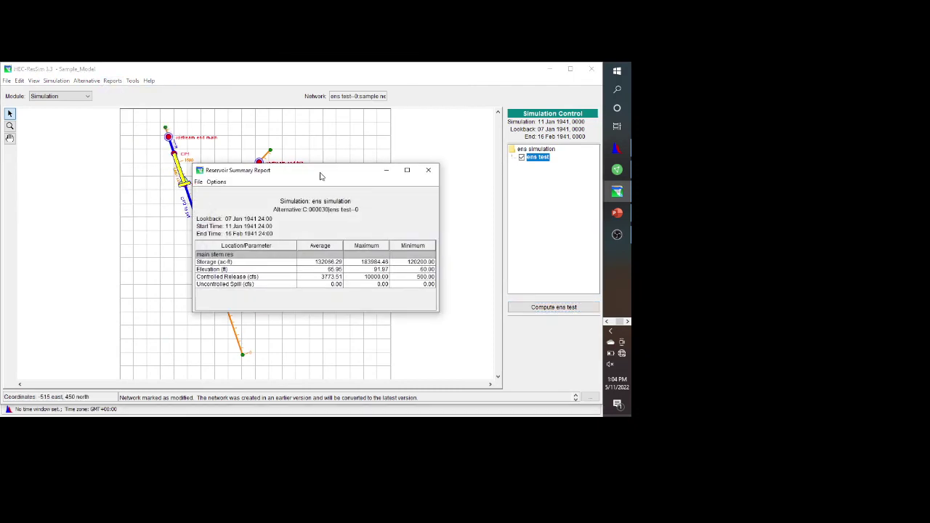
drag(321, 176, 399, 116)
click(295, 124)
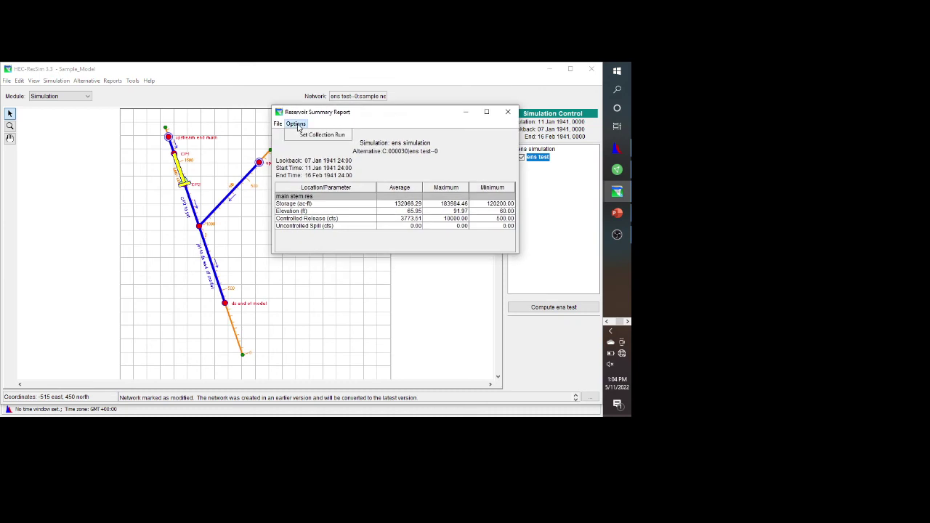
click(322, 134)
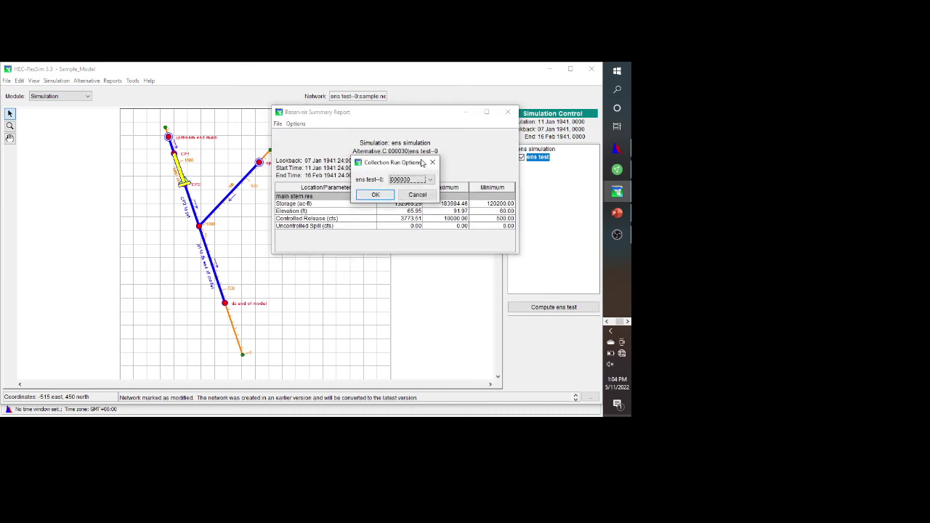
drag(418, 165, 439, 106)
click(451, 120)
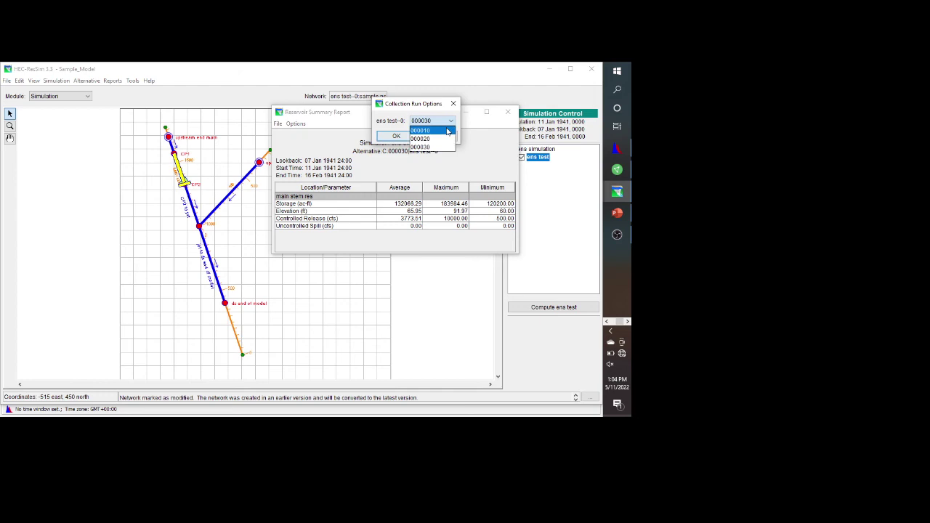
click(425, 130)
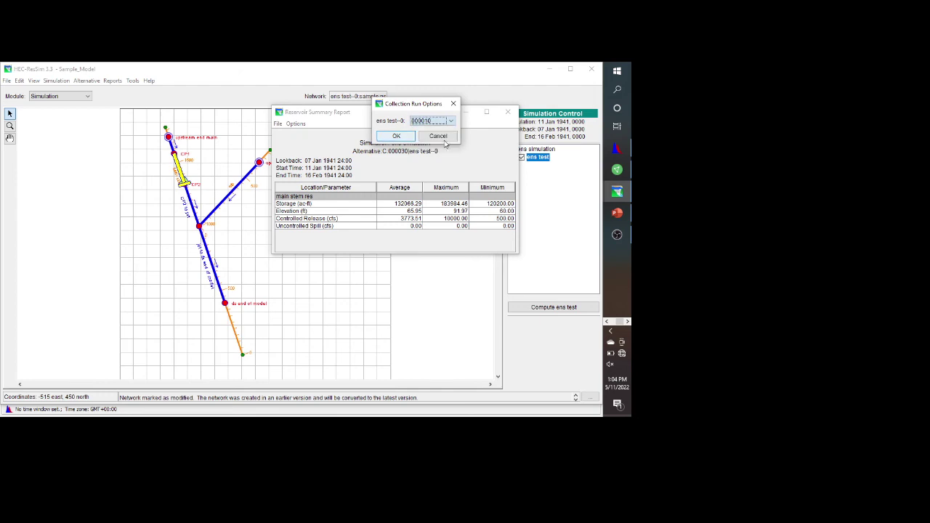
click(396, 135)
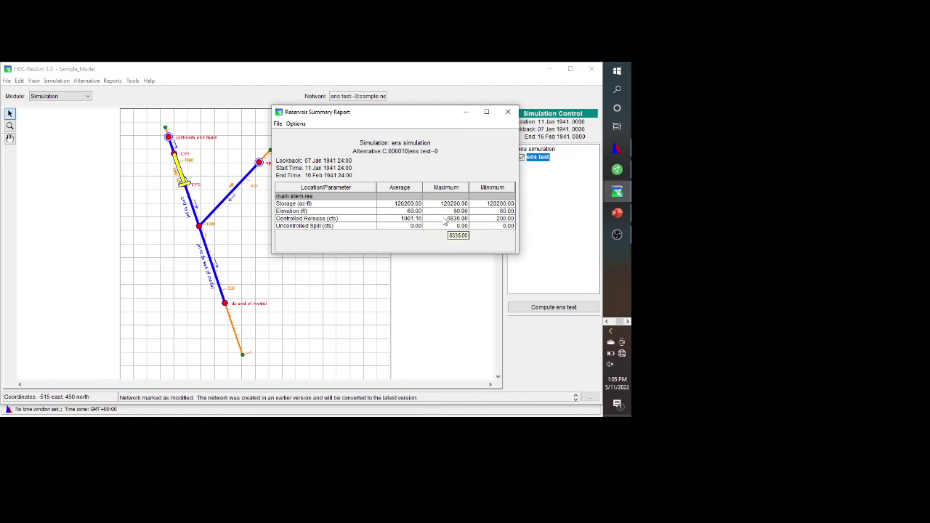
Step: Set the report's collection run to member 000020, showing 1941.41 cfs average controlled release
click(297, 125)
click(320, 134)
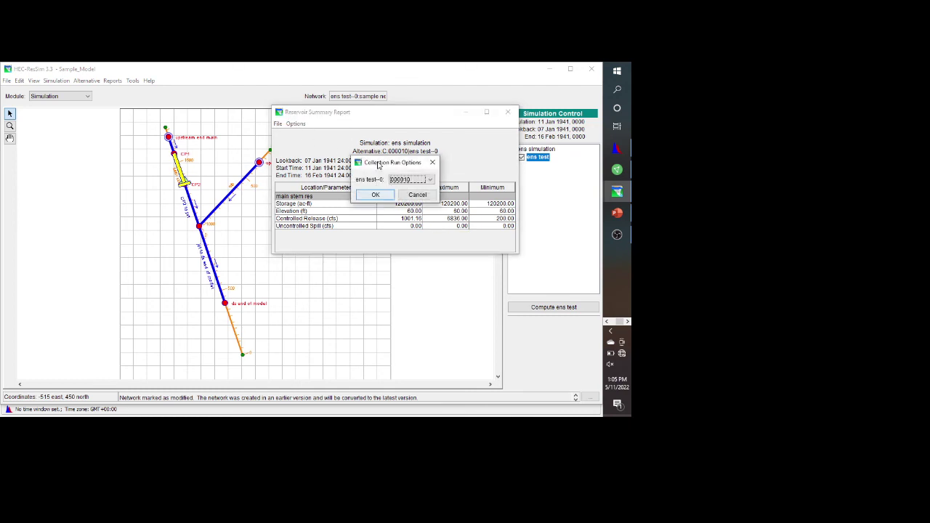
click(420, 180)
click(414, 197)
click(375, 194)
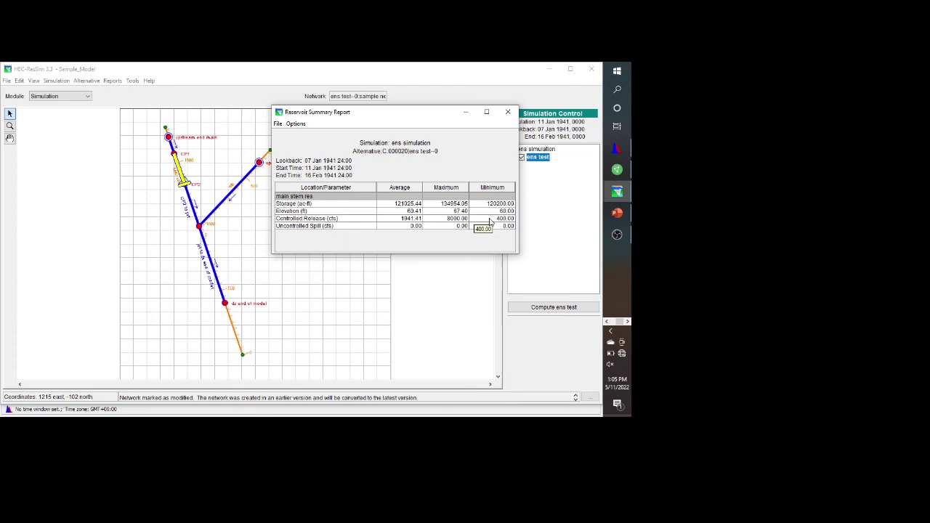
Step: Set the report's collection run to member 000030, showing 3773.61 cfs average controlled release
click(294, 125)
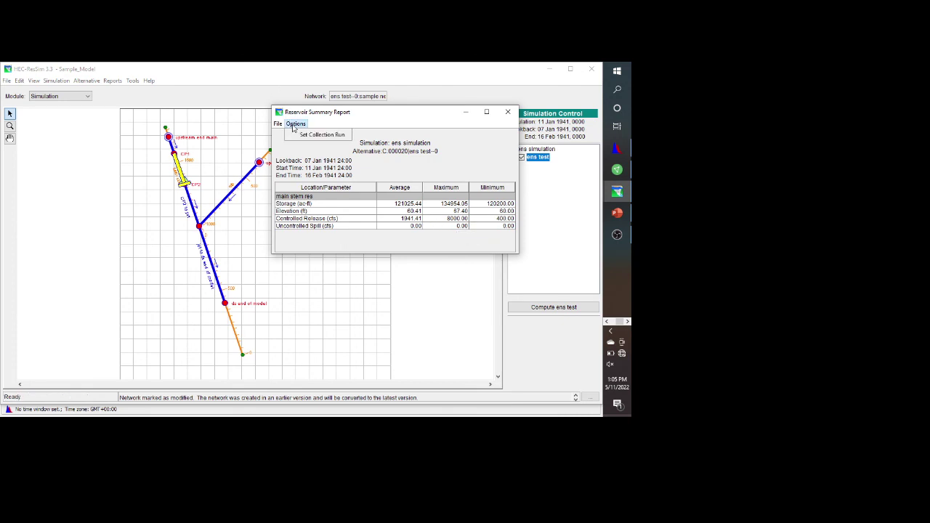
click(306, 136)
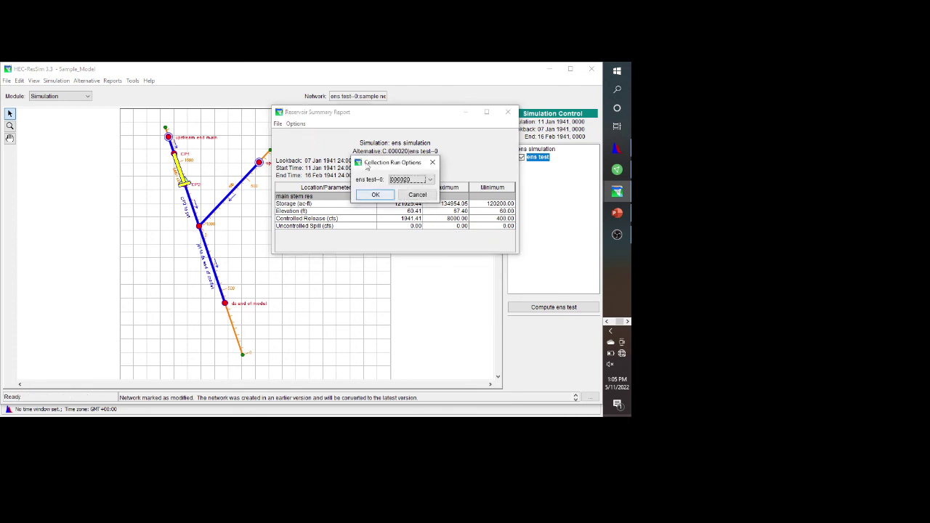
click(429, 179)
click(416, 204)
click(375, 195)
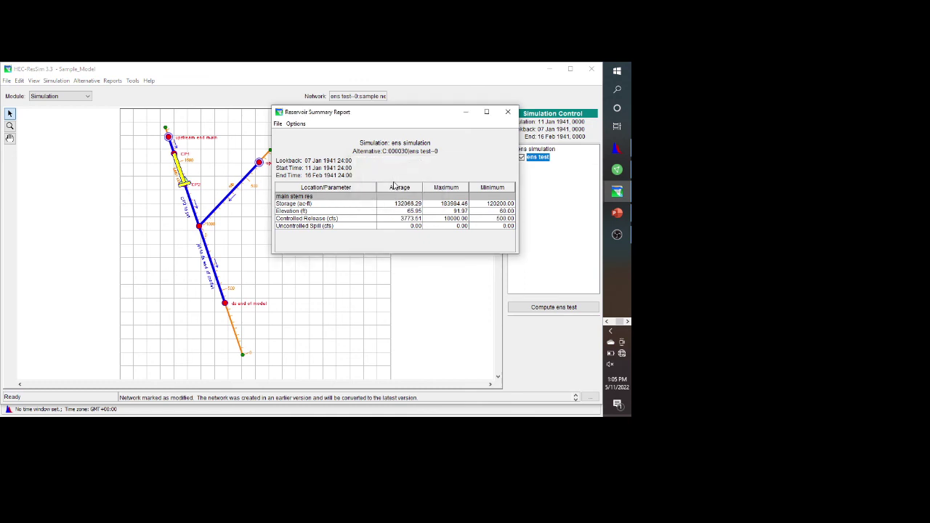